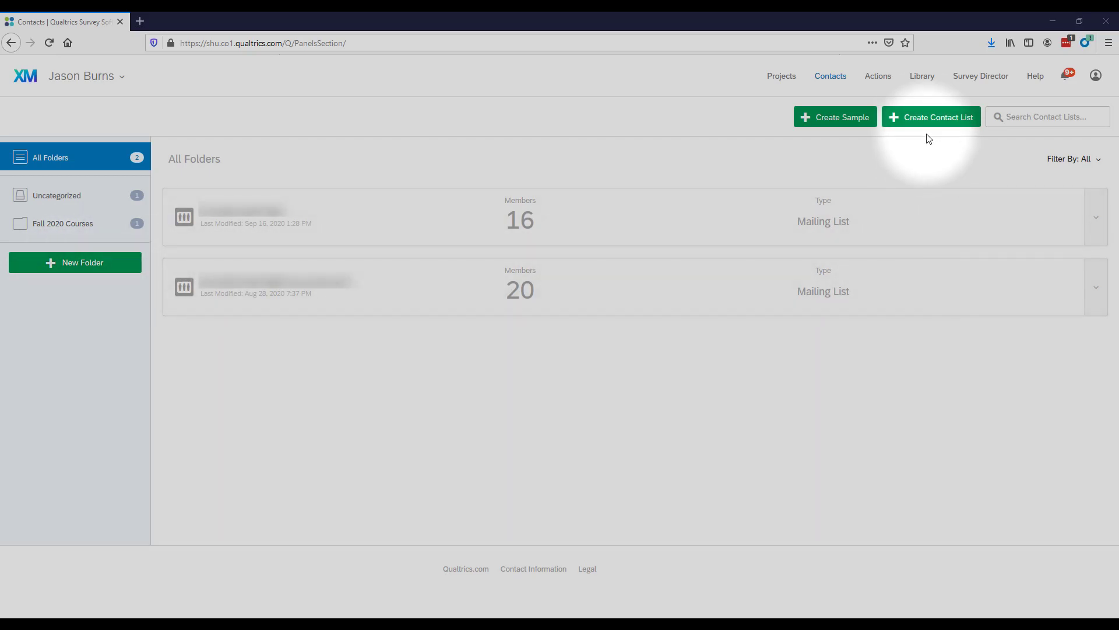
Step: Create a contact list named 'Example Contact List' in the Uncategorized folder and continue
click(919, 117)
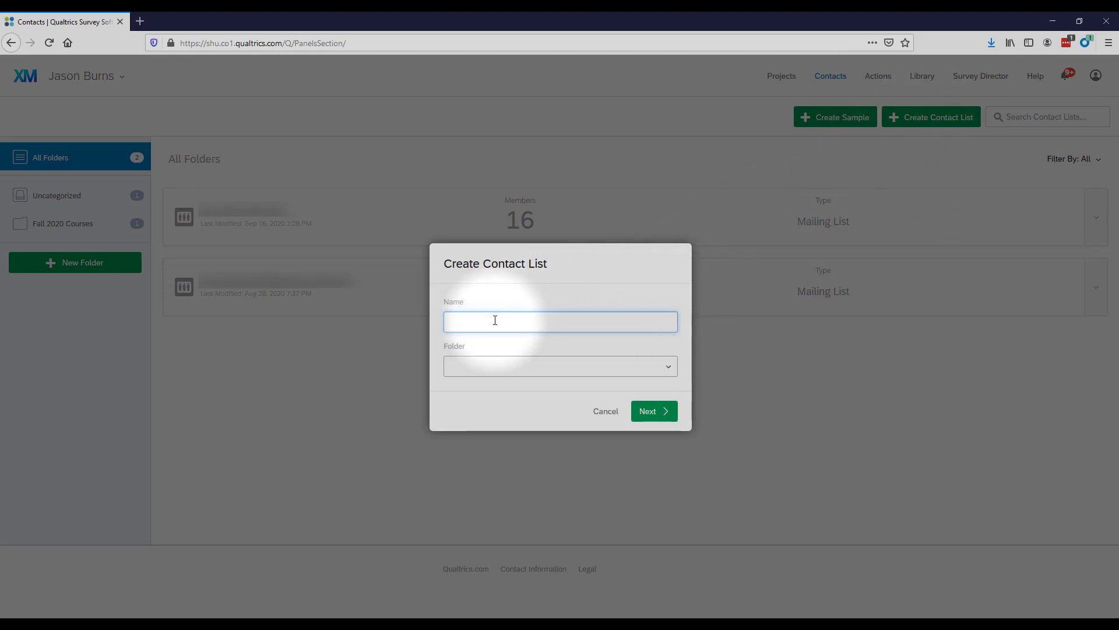
text(Example Contact List)
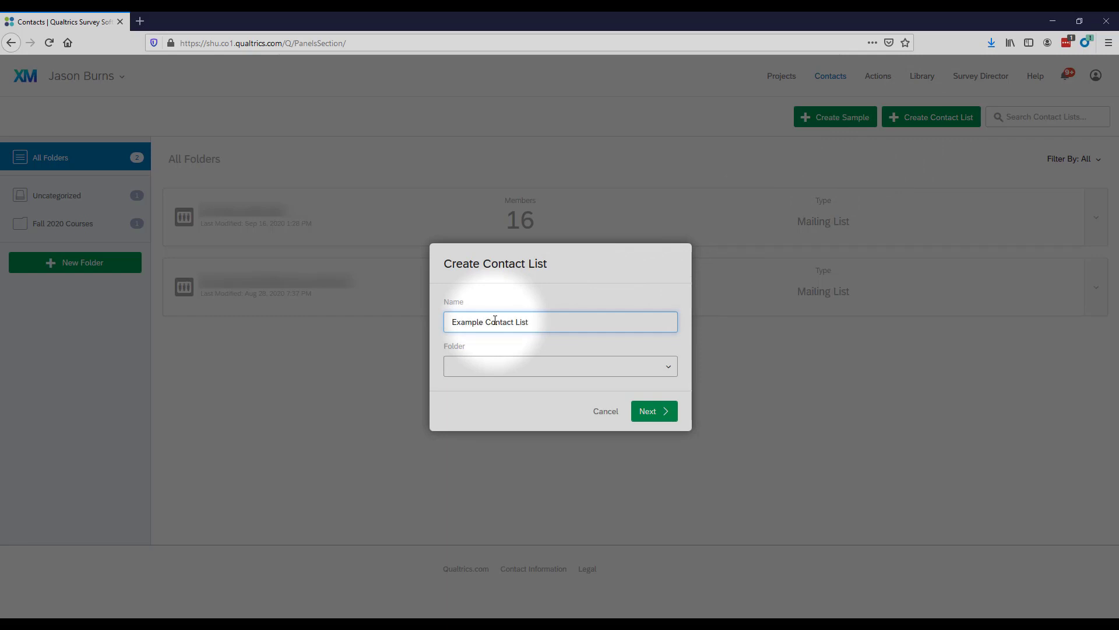
click(529, 364)
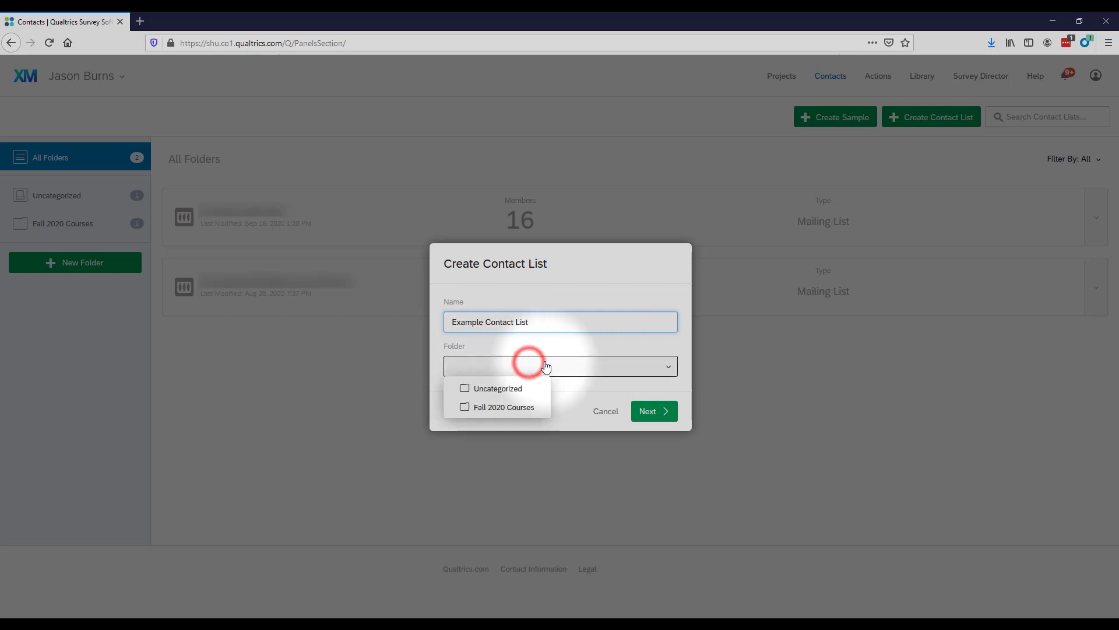
click(491, 390)
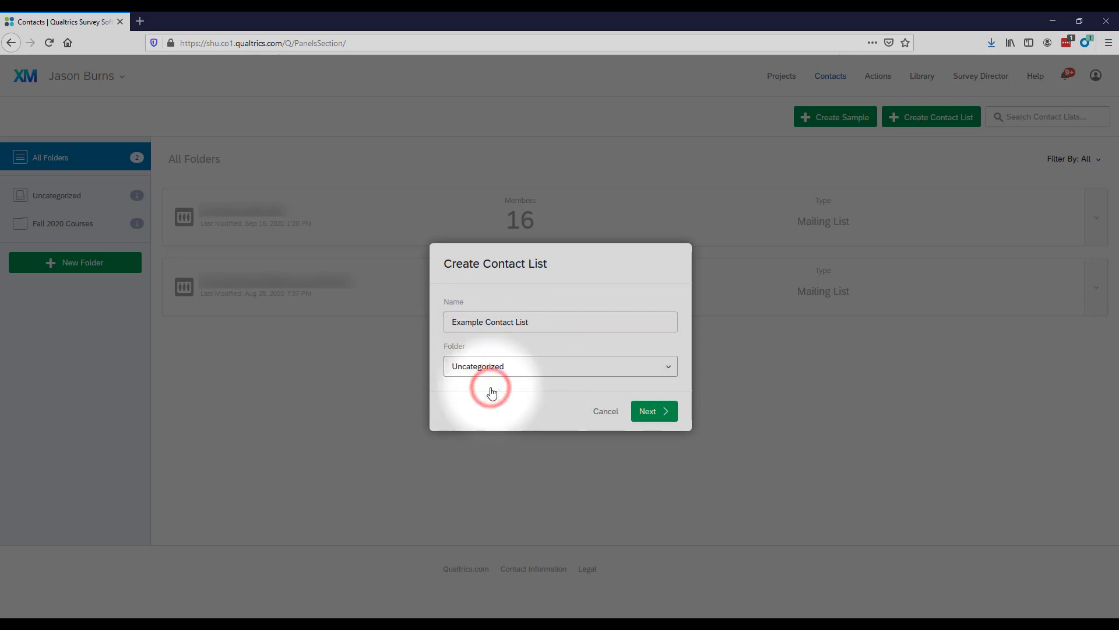
click(657, 408)
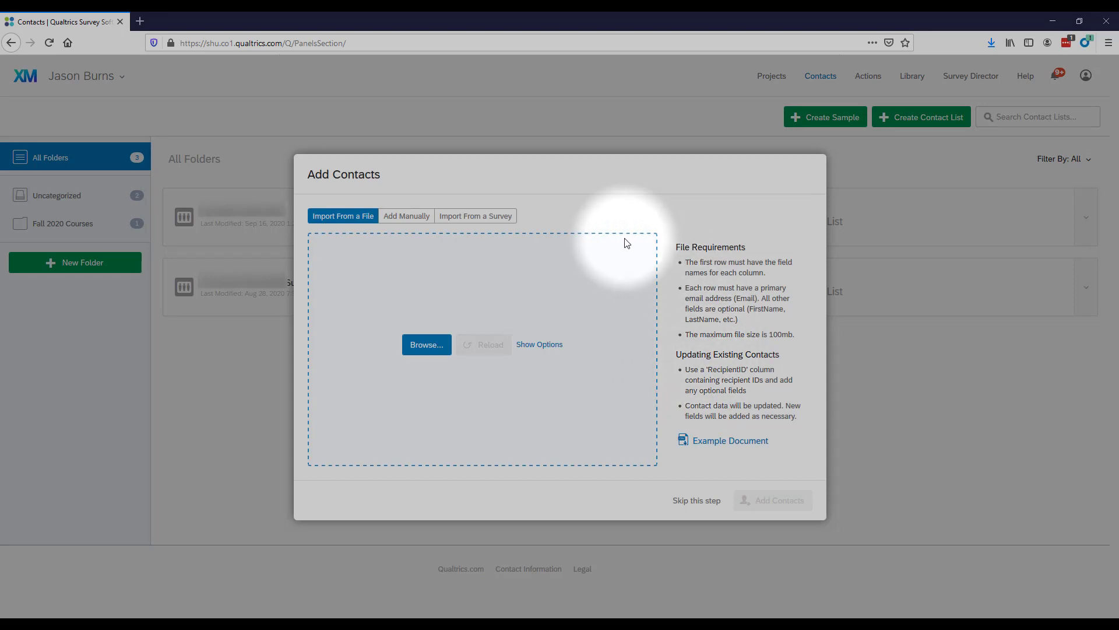
Step: Show the Import From a Survey options in the Add Contacts dialog
click(489, 213)
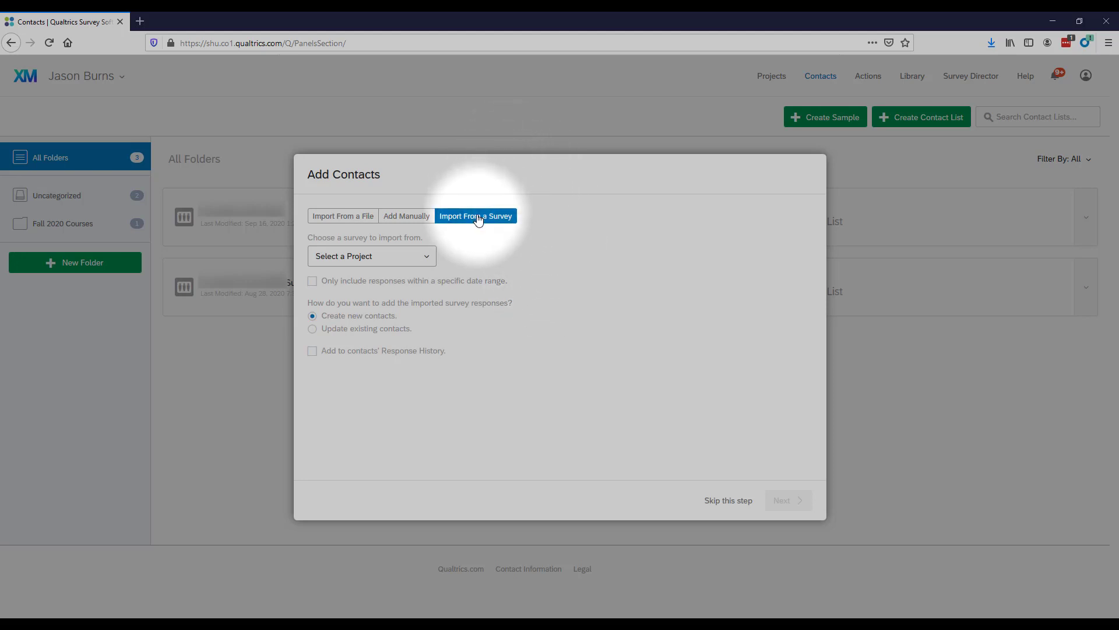
Step: Switch to Add Manually and clear a name mistakenly entered in the first Email cell
click(408, 217)
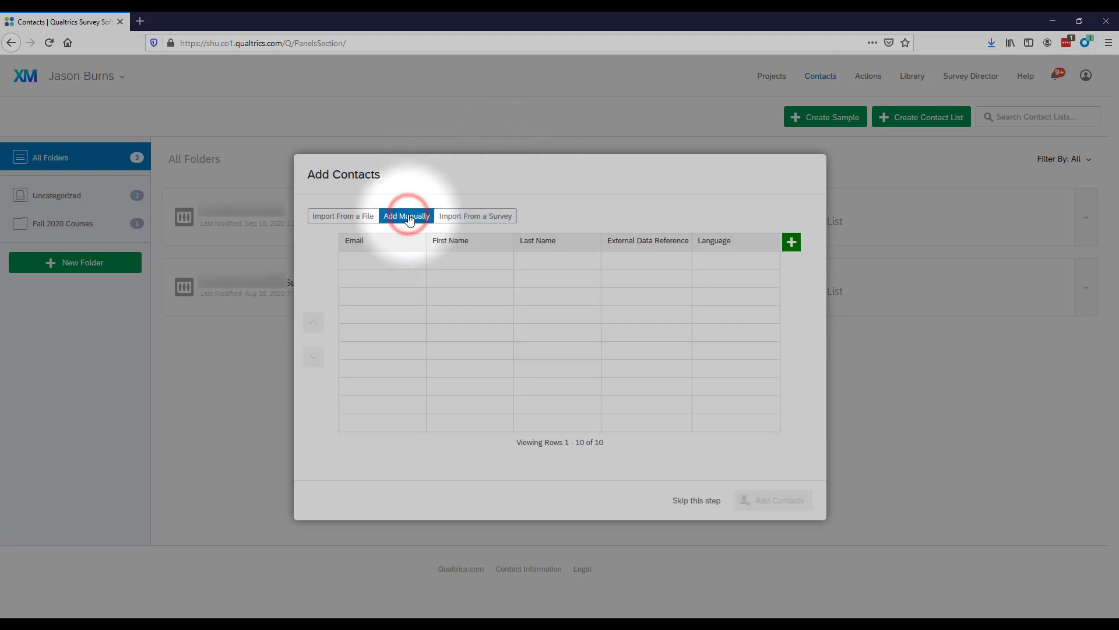
click(373, 264)
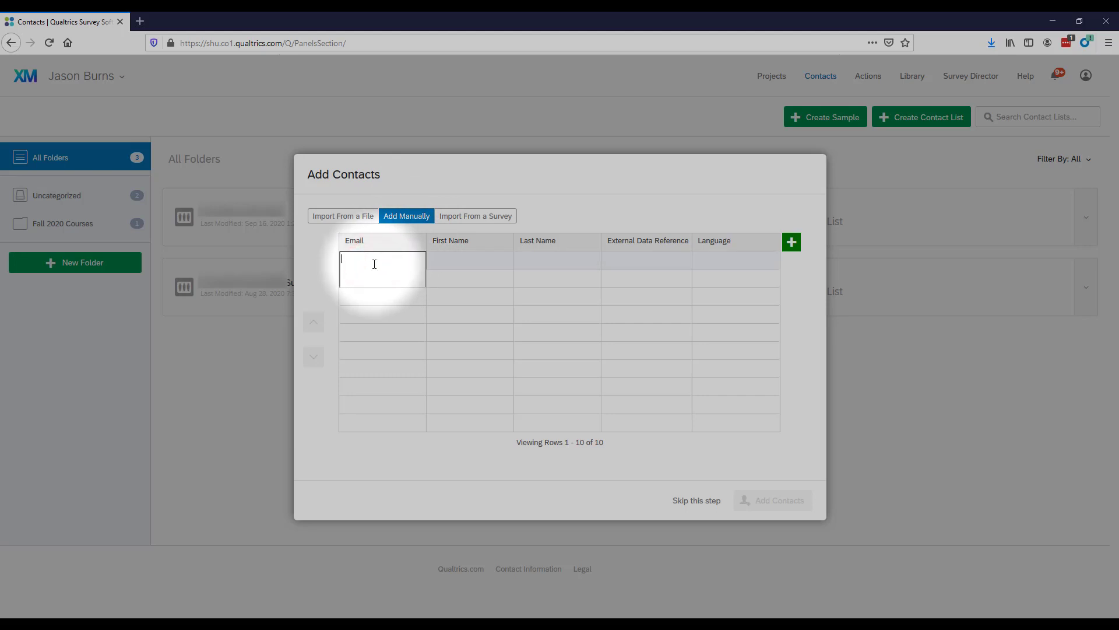
key(Tab)
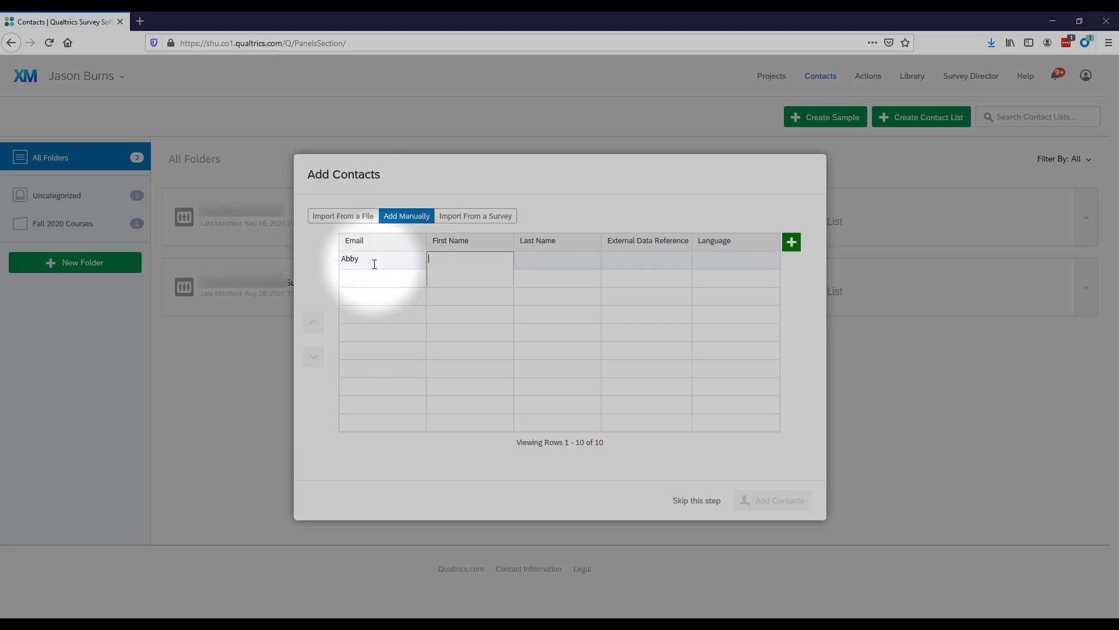
key(Tab)
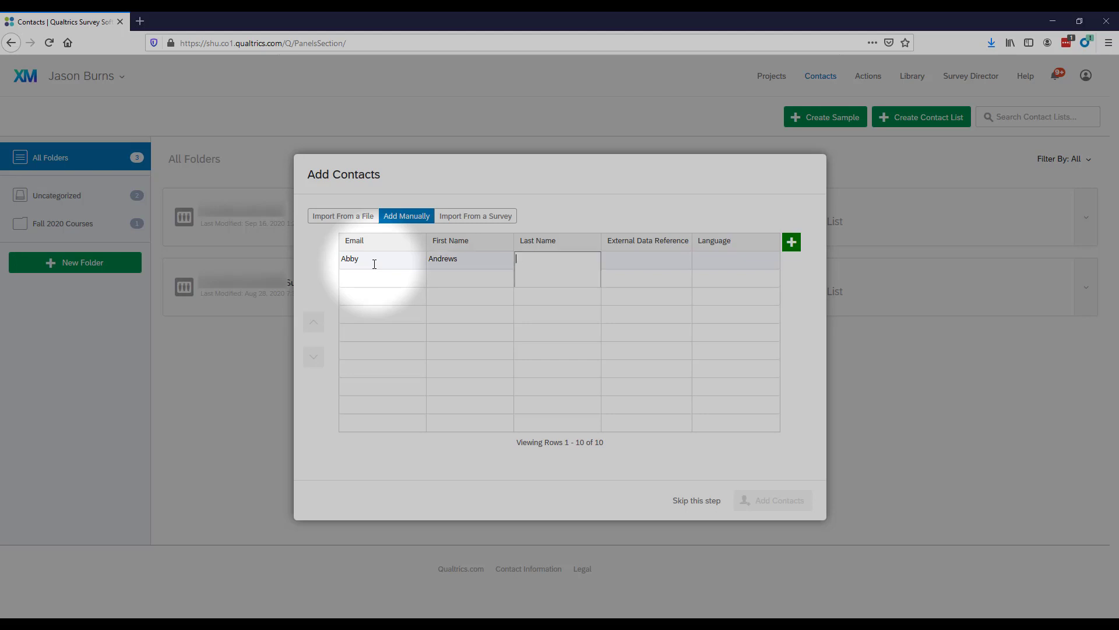
double_click(372, 260)
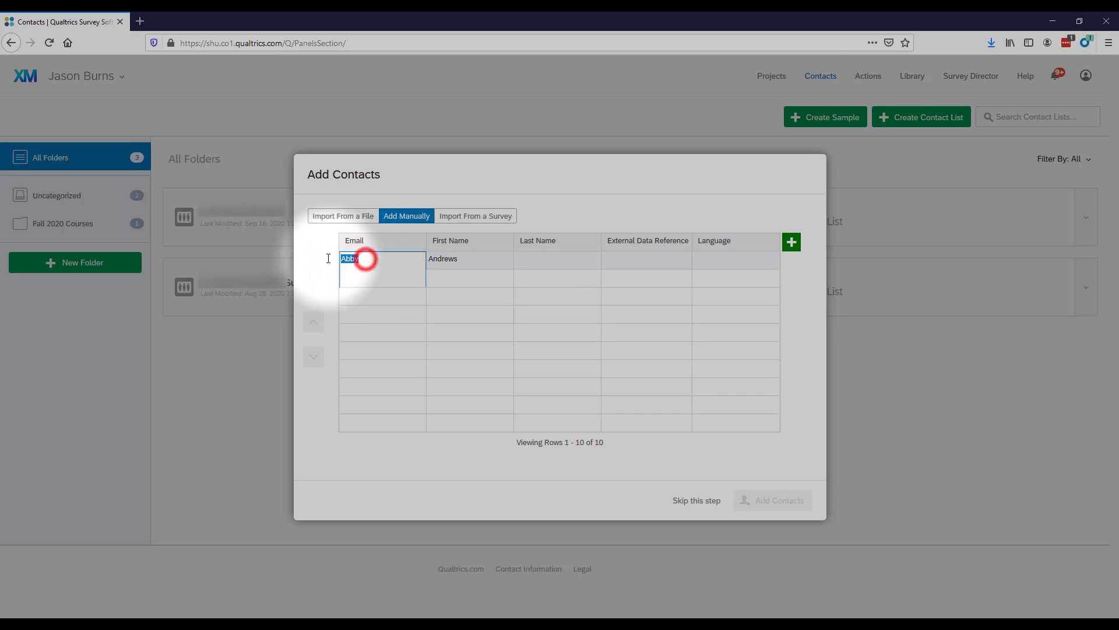
key(BackSpace)
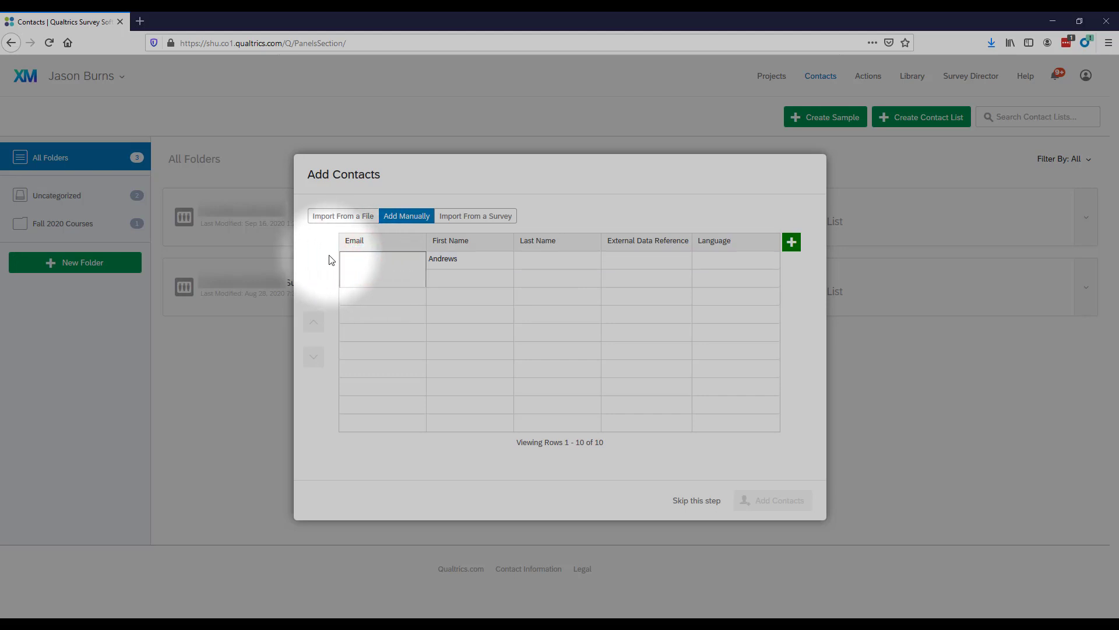
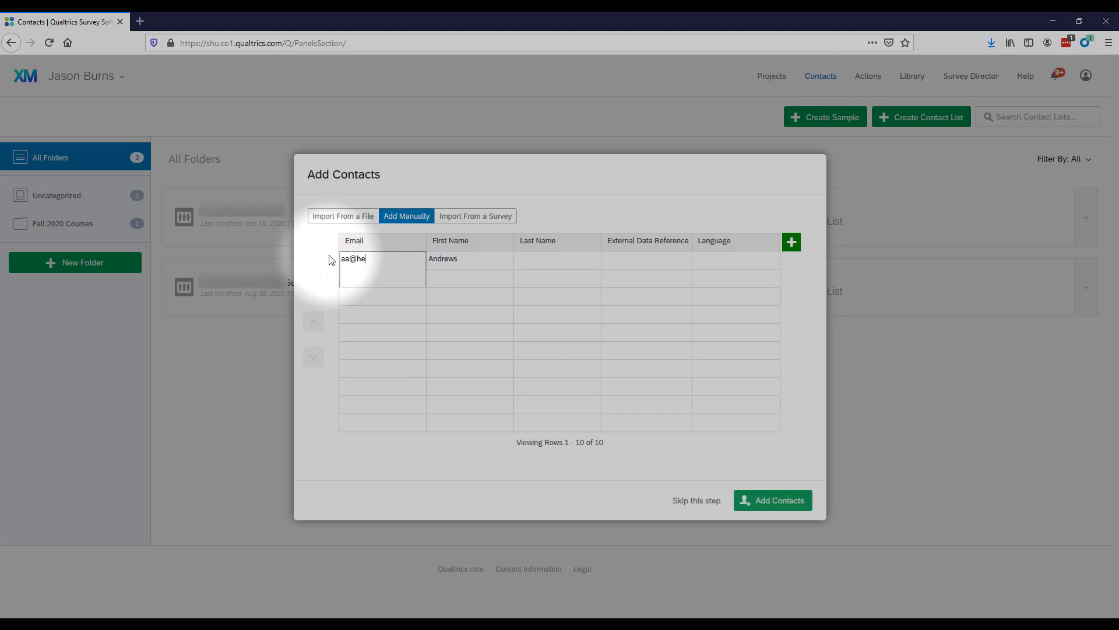
Step: Fill the first row with the contact's email, first name, last name and external data reference
key(Tab)
key(Tab)
key(Tab)
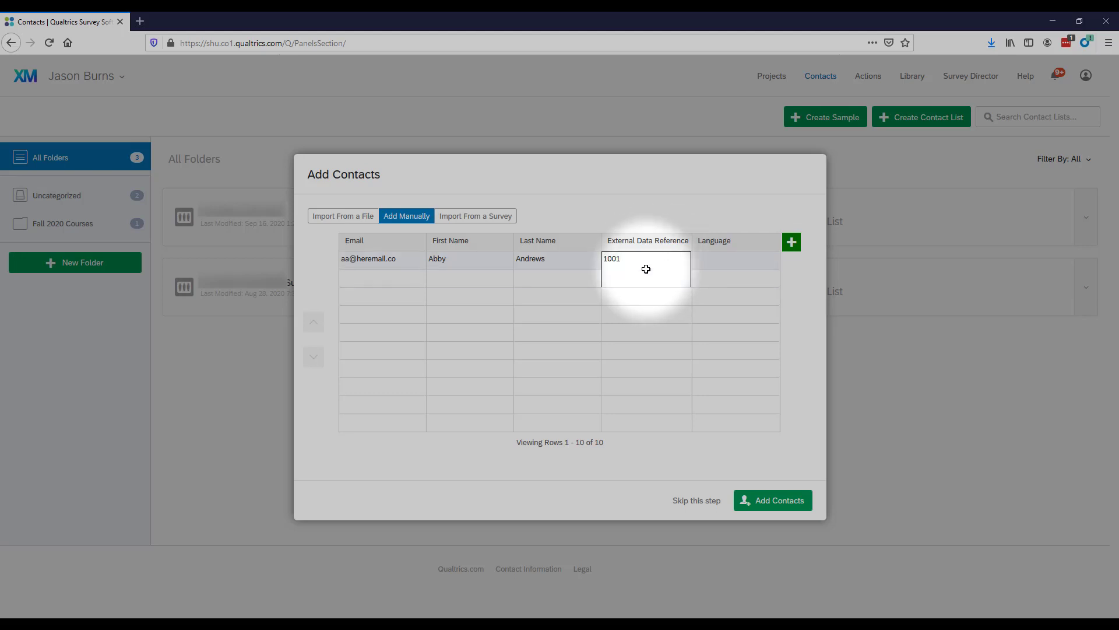
key(Tab)
click(716, 264)
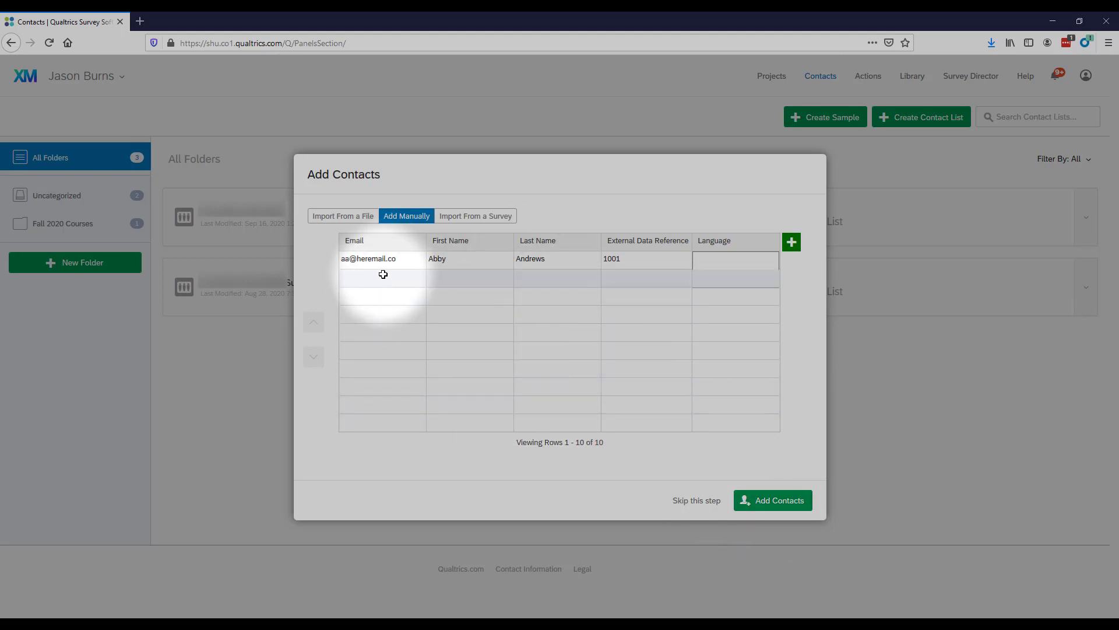
Step: Try uploading the Excel contact file under Import From a File, which returns Unsupported File Type
click(344, 217)
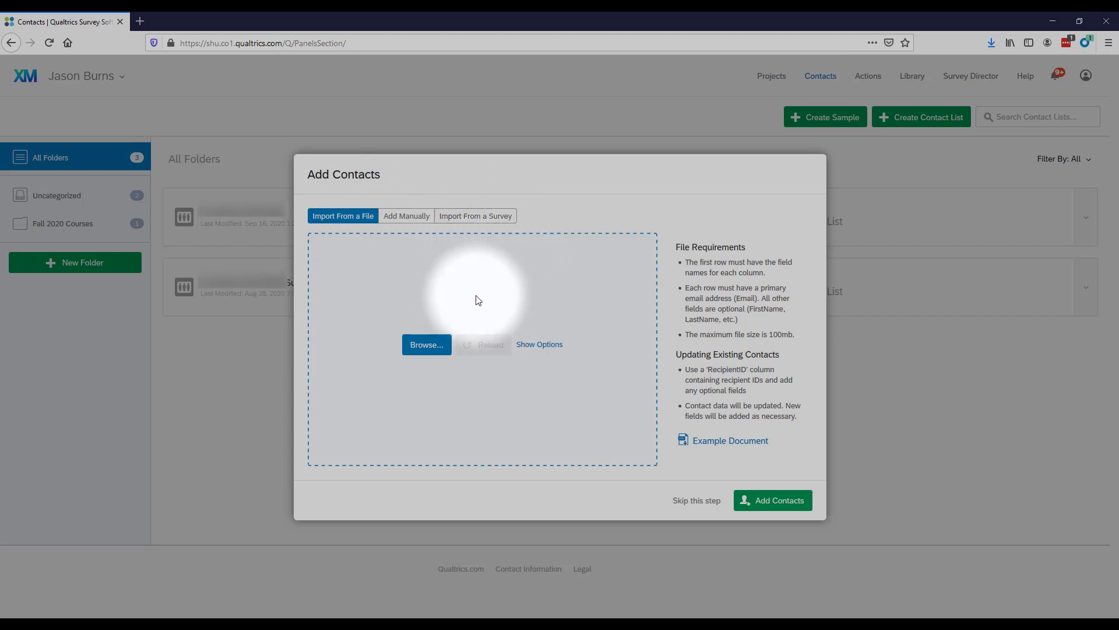
click(423, 349)
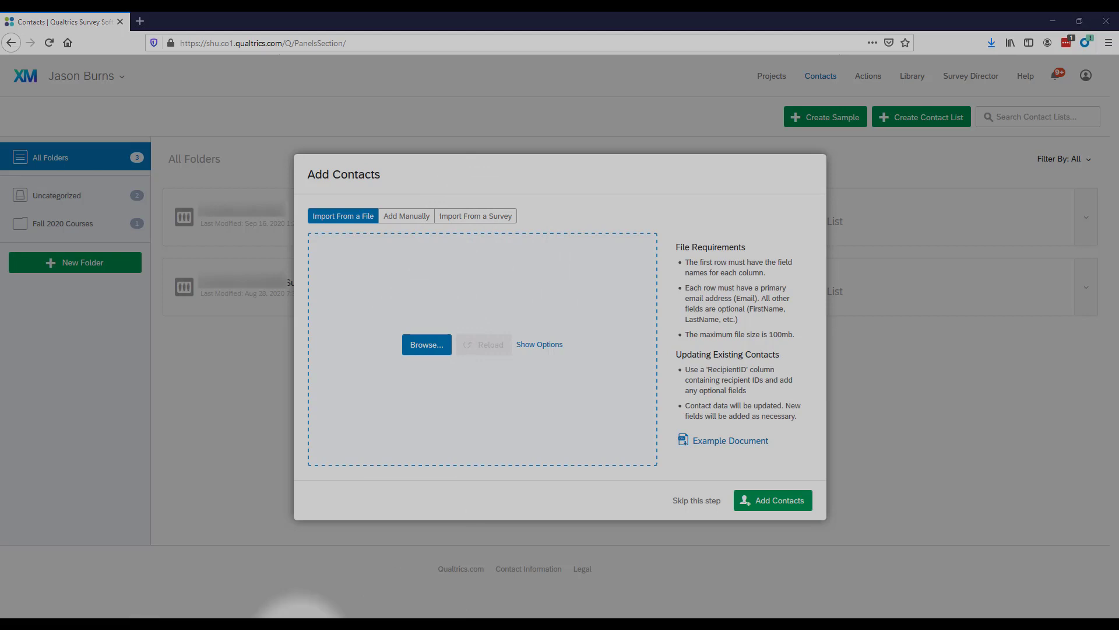
drag(326, 603, 370, 341)
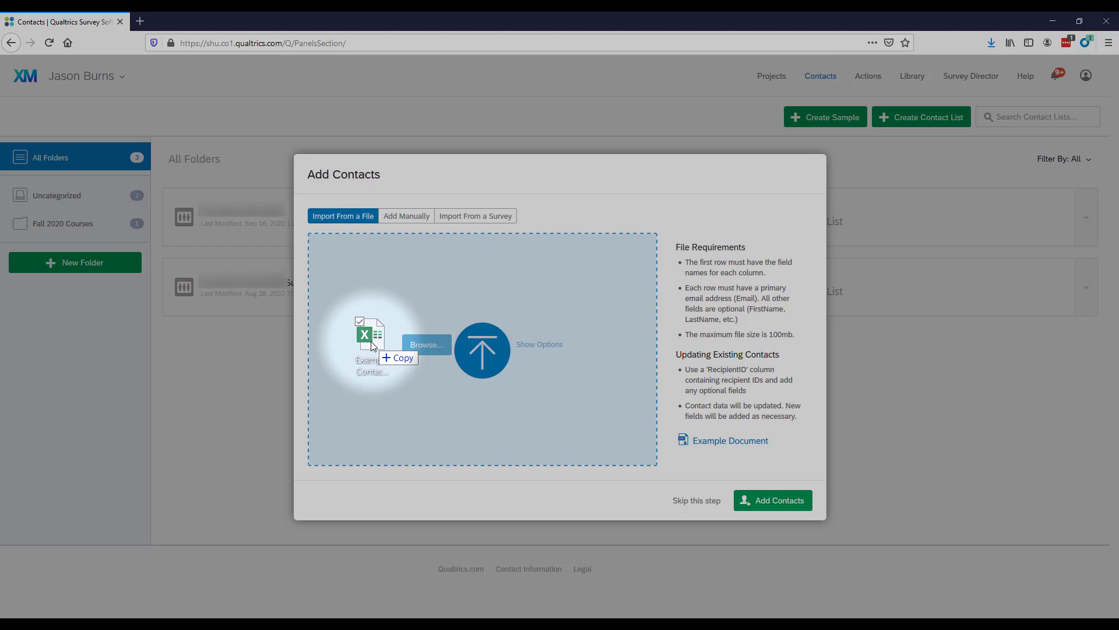
drag(371, 341, 376, 342)
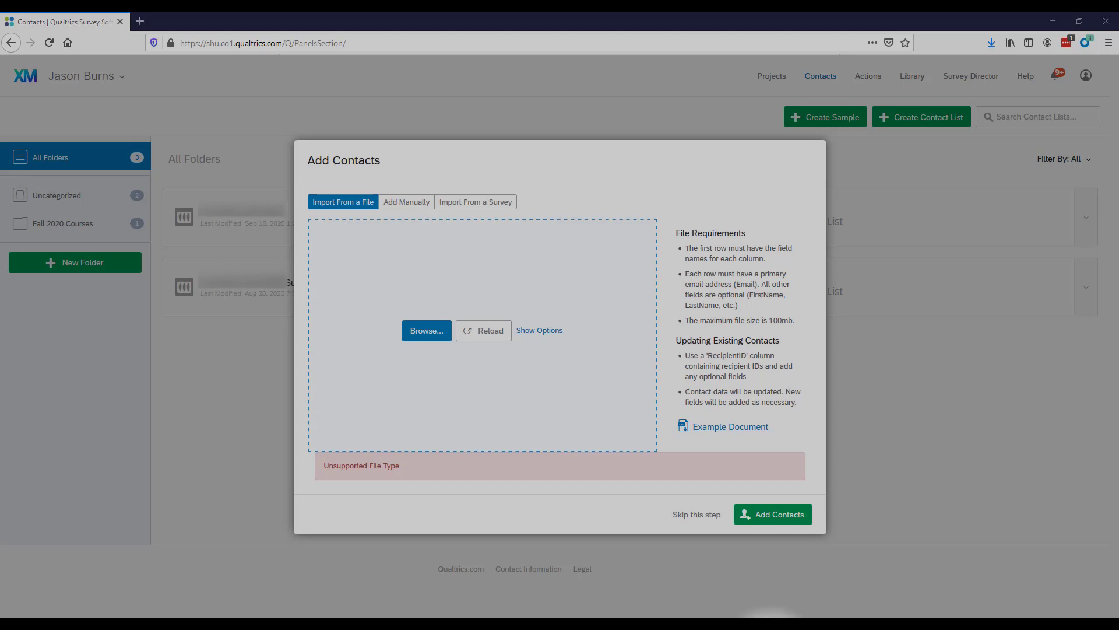
Step: Restore the Excel window with Example Contact List.xlsx and open the File menu
drag(770, 615, 711, 94)
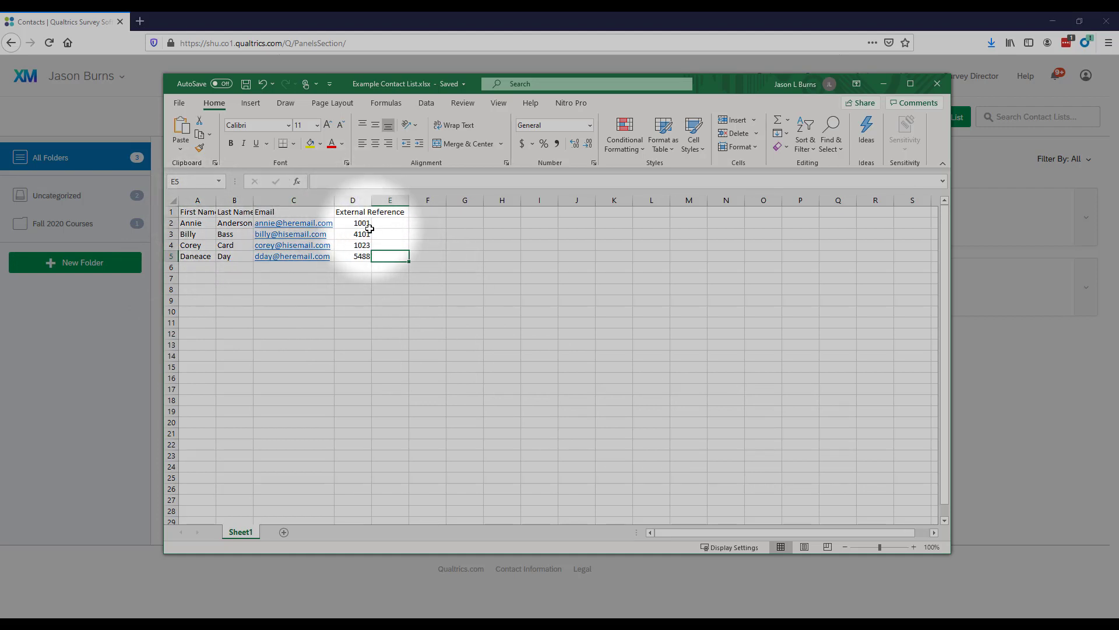
click(180, 104)
Step: Save the workbook as 'Example Contact List.csv' in CSV UTF-8 (Comma delimited) format
click(194, 263)
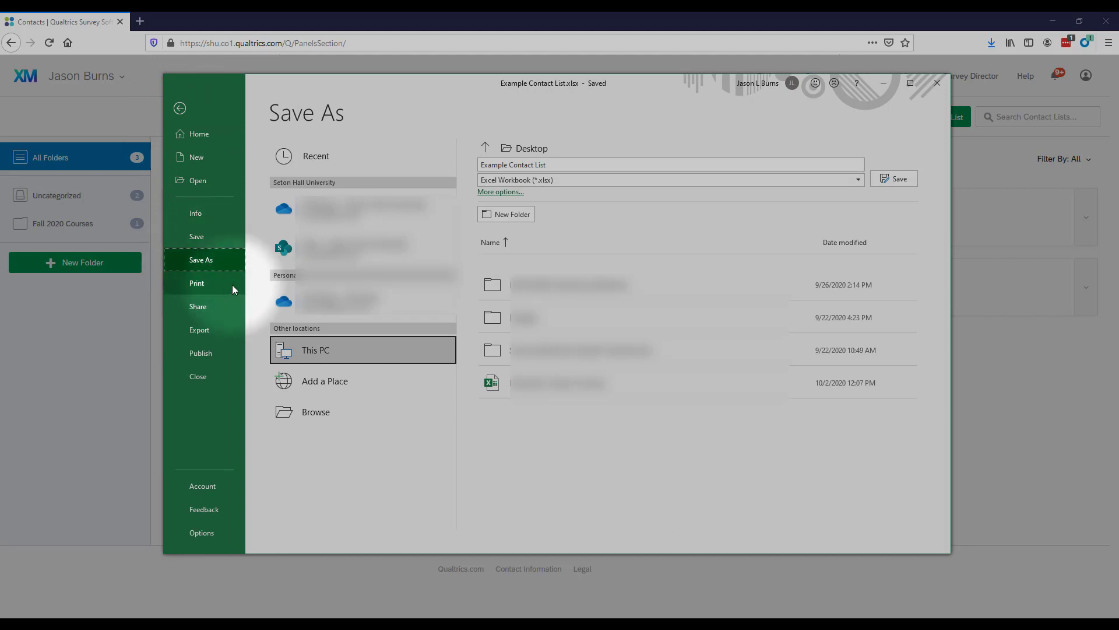
click(860, 180)
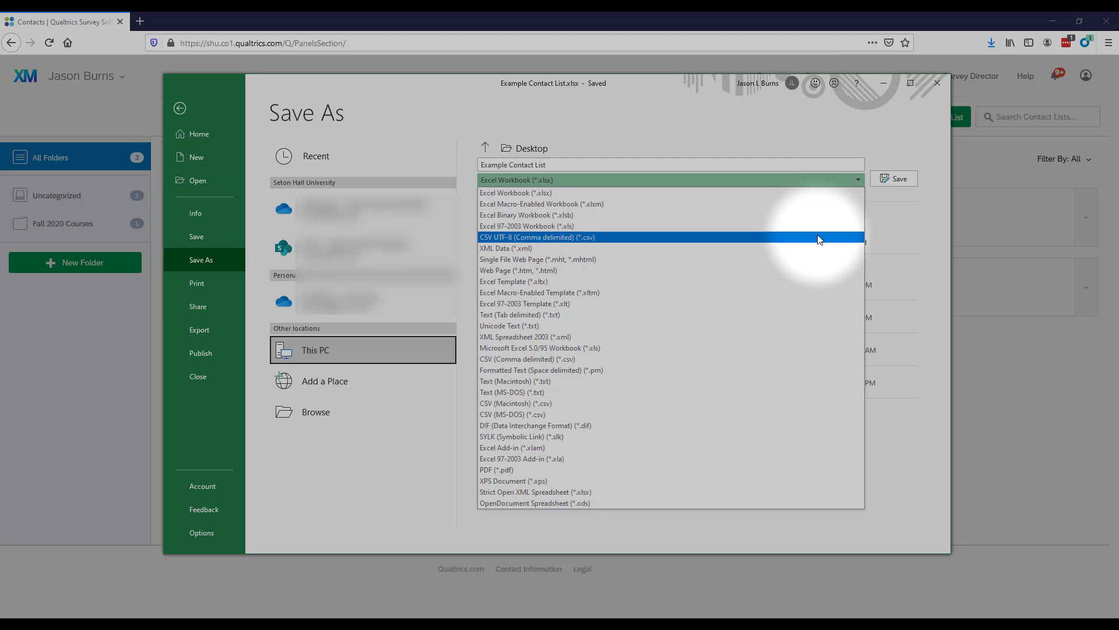
click(820, 239)
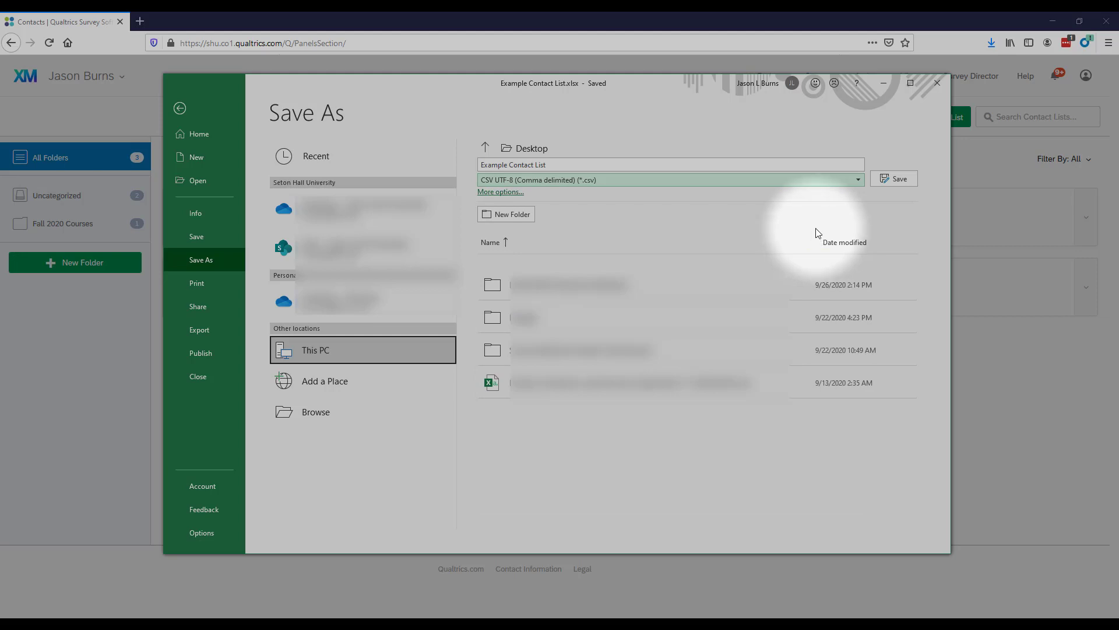
click(892, 179)
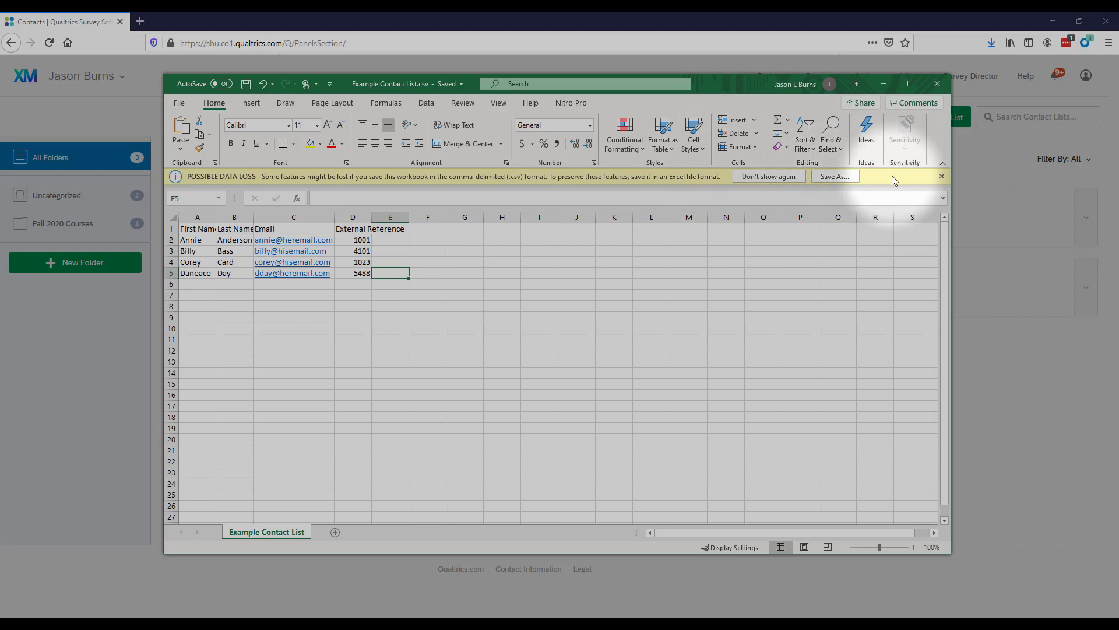
Step: Close Excel and drop Example Contact List.csv into the Add Contacts upload area, showing 4 contacts
click(938, 83)
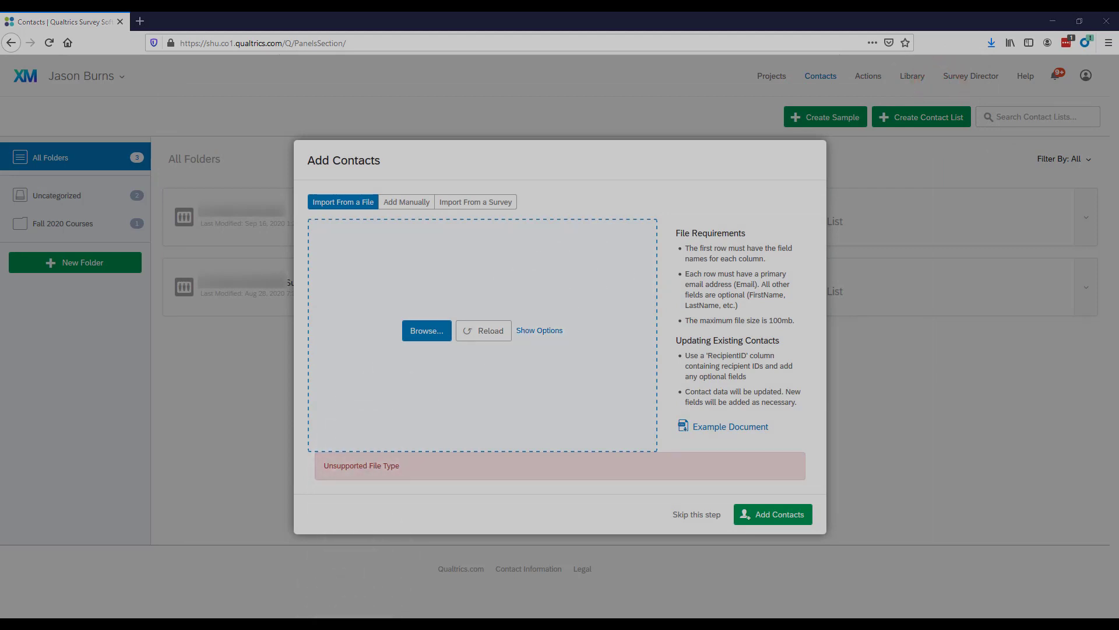
drag(181, 615, 374, 307)
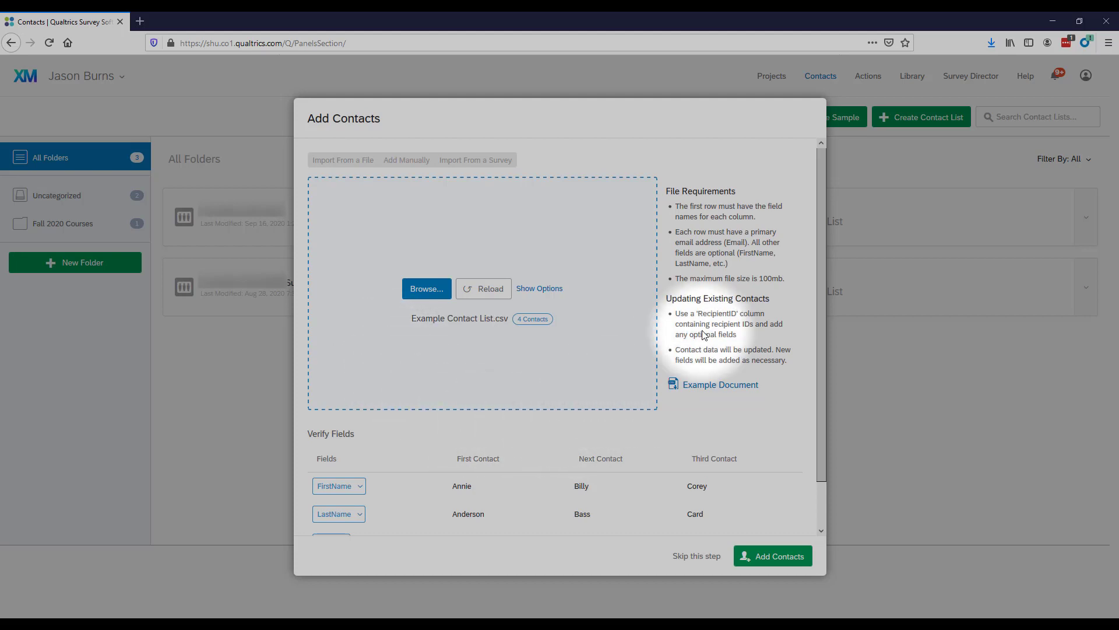
drag(824, 199, 805, 275)
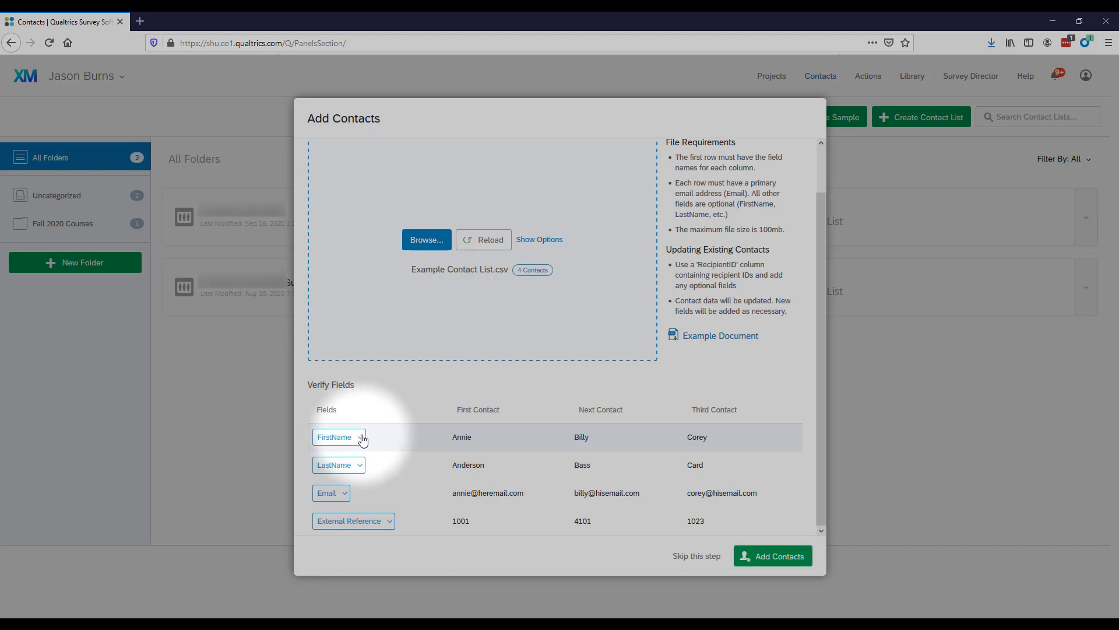
click(362, 438)
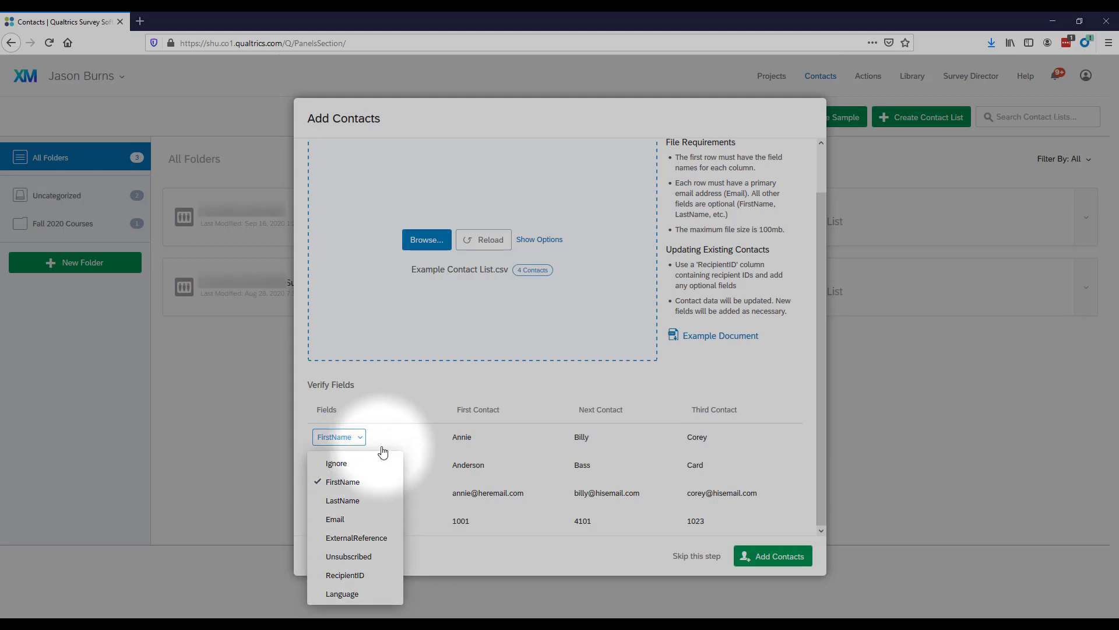
click(393, 412)
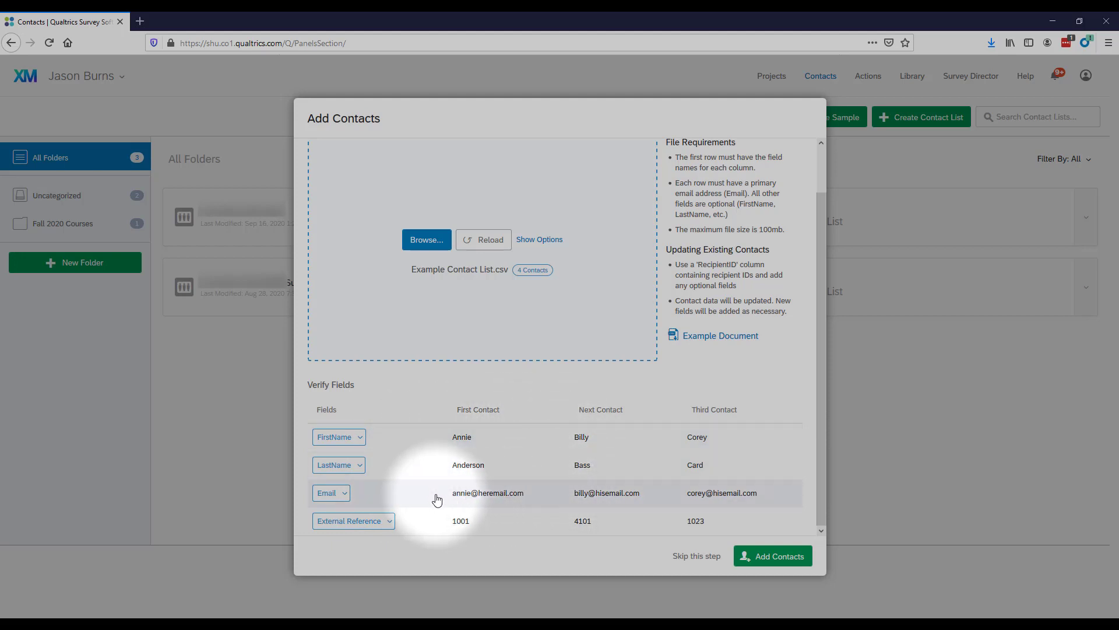
click(389, 523)
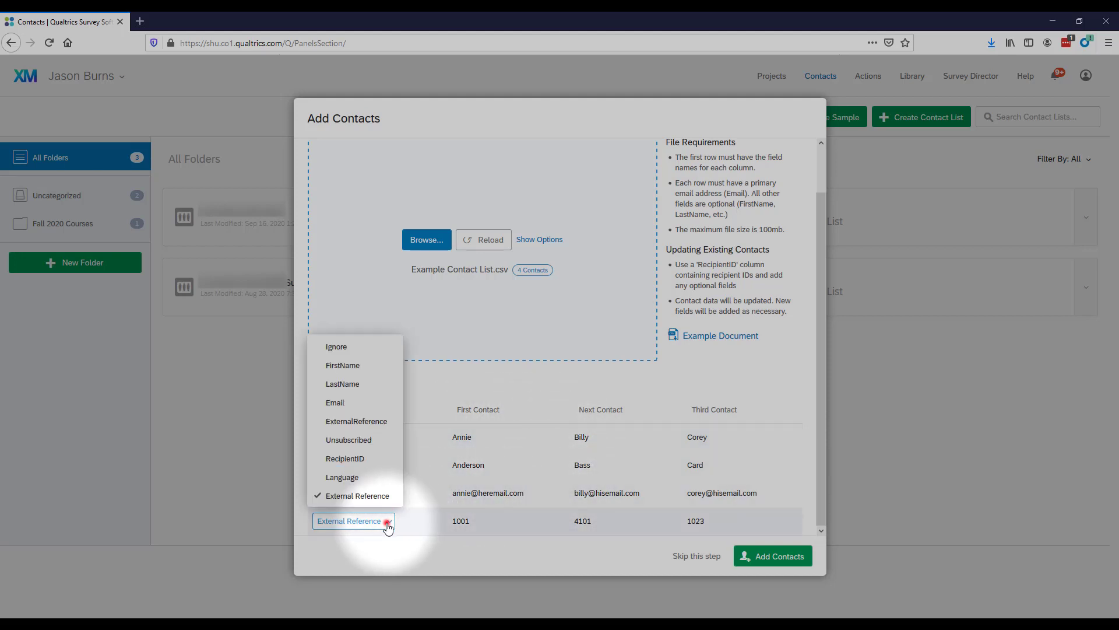
click(419, 522)
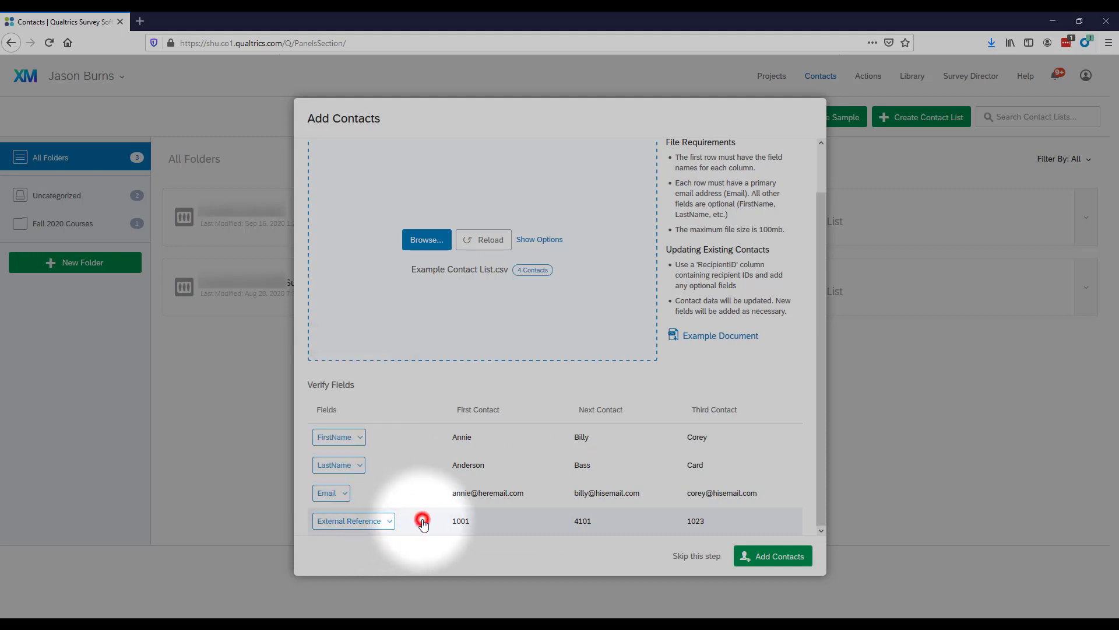
Step: Run Add Contacts so all four contacts appear in Example Contact List
click(771, 557)
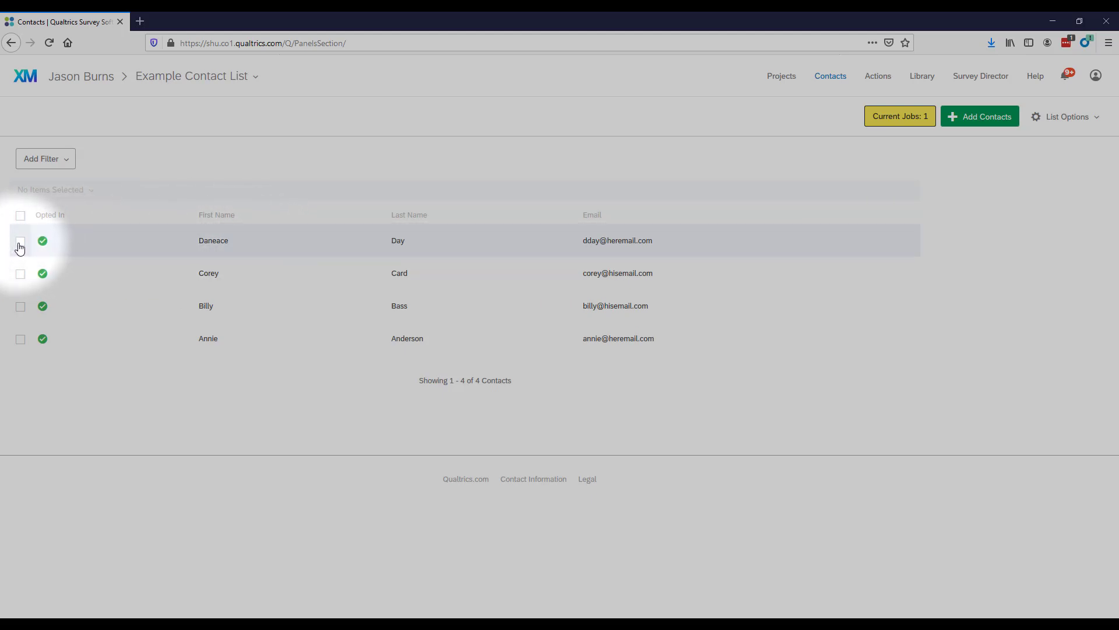
Step: Select the first contact and open its Edit Contact dialog from the detail panel
click(278, 249)
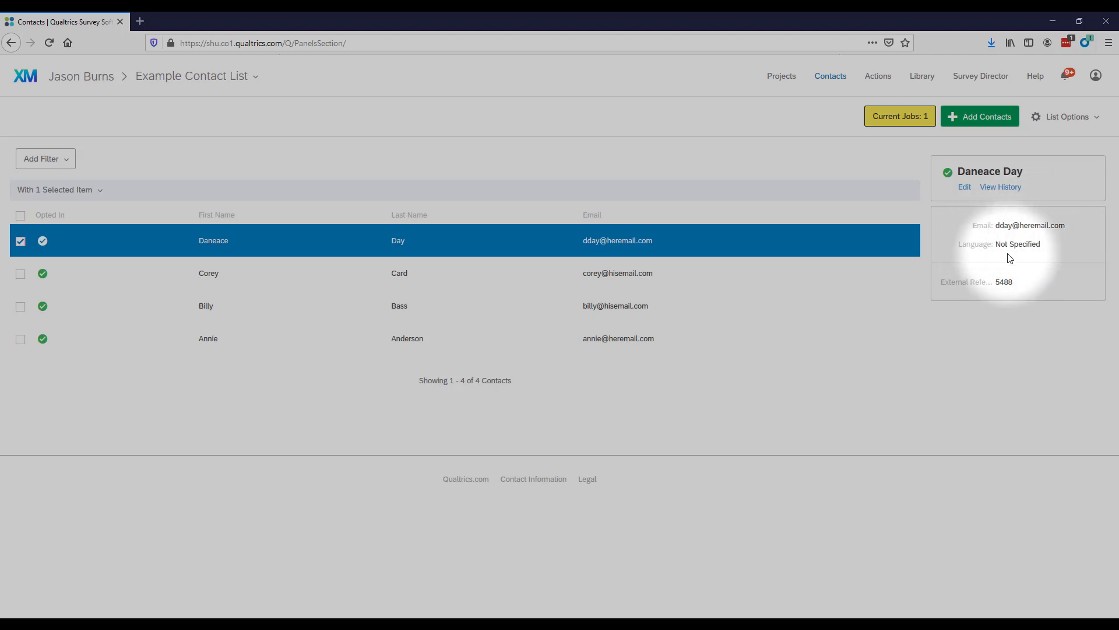
click(964, 187)
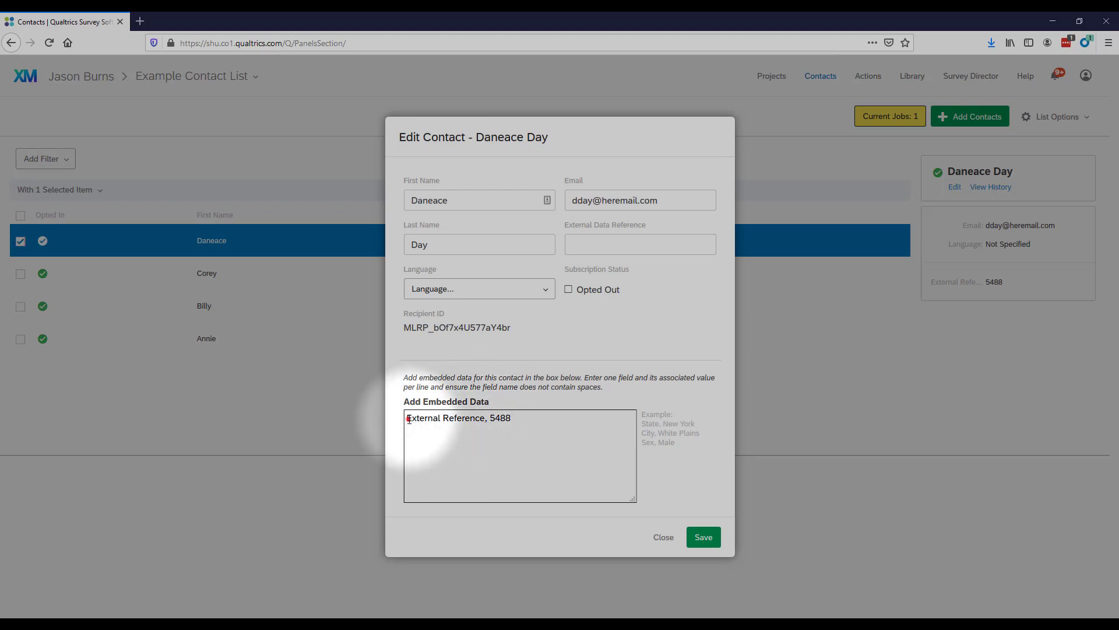
drag(408, 418, 486, 420)
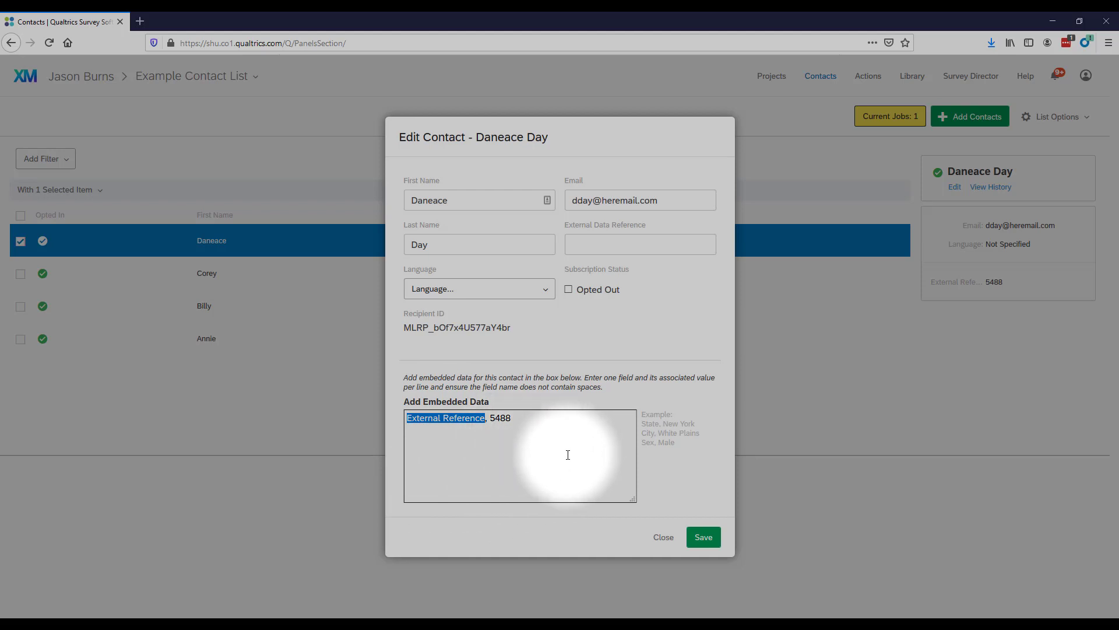
click(517, 417)
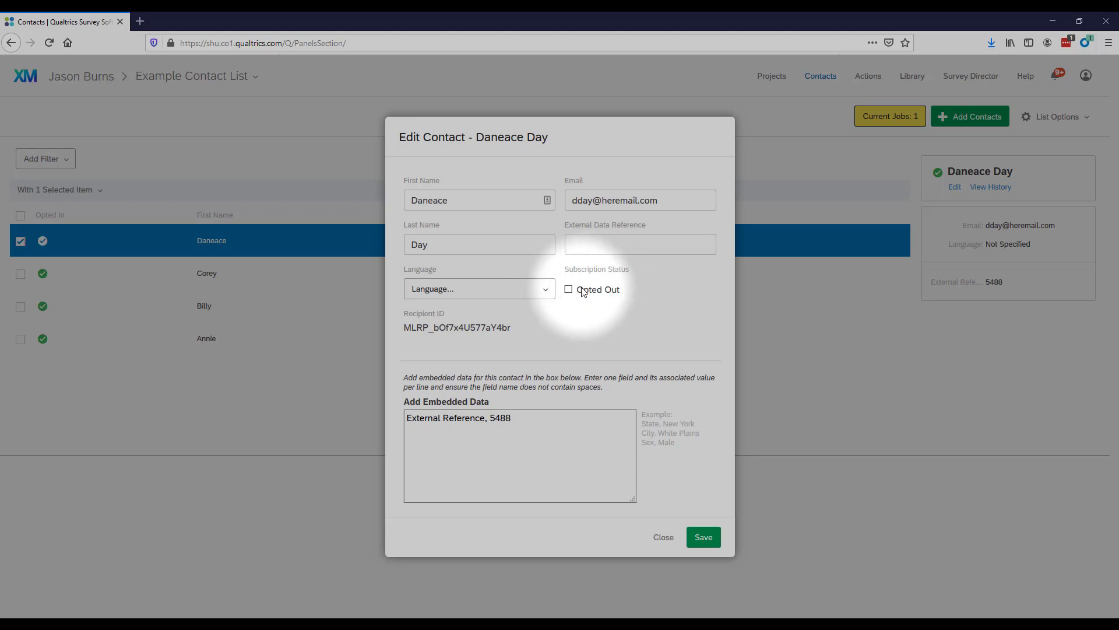
Step: Toggle Opted Out on and back off, check the Language list, and close without saving
click(569, 290)
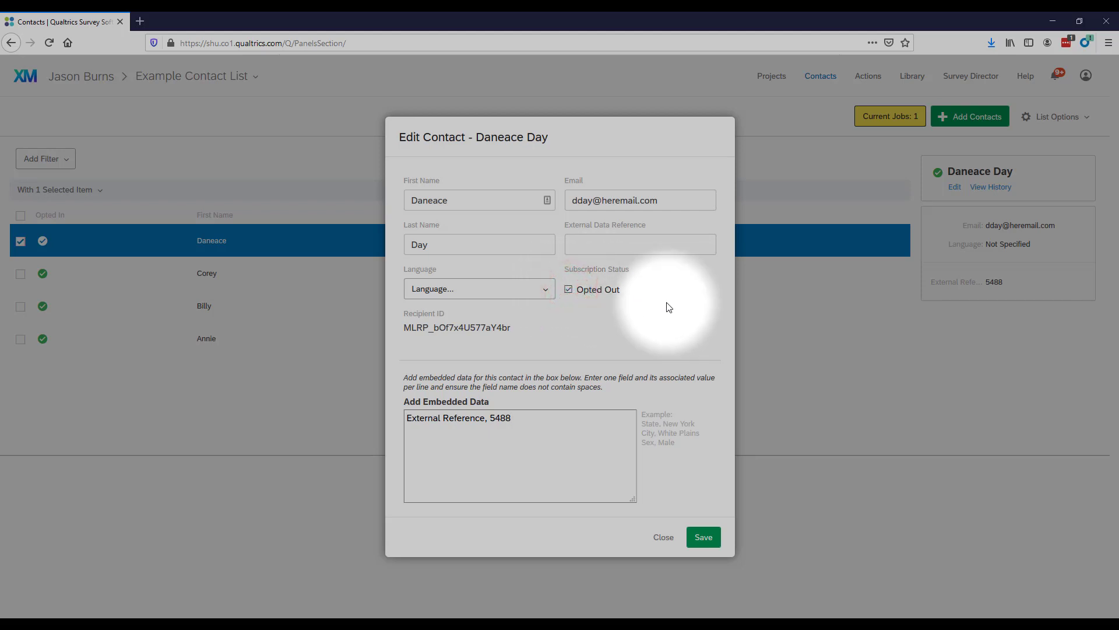
click(568, 290)
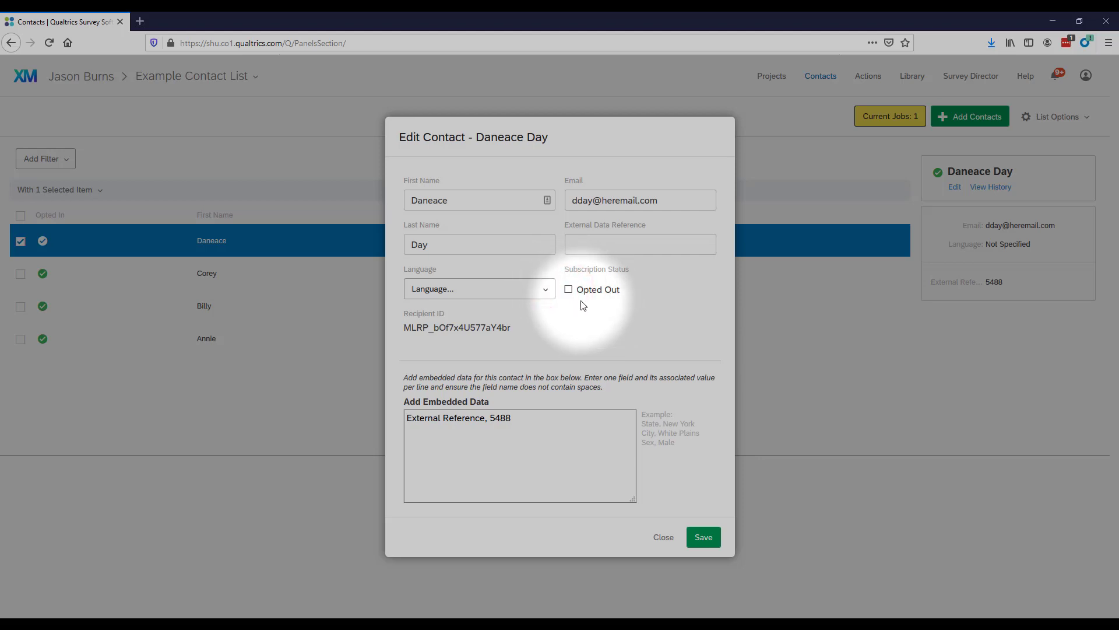
click(547, 290)
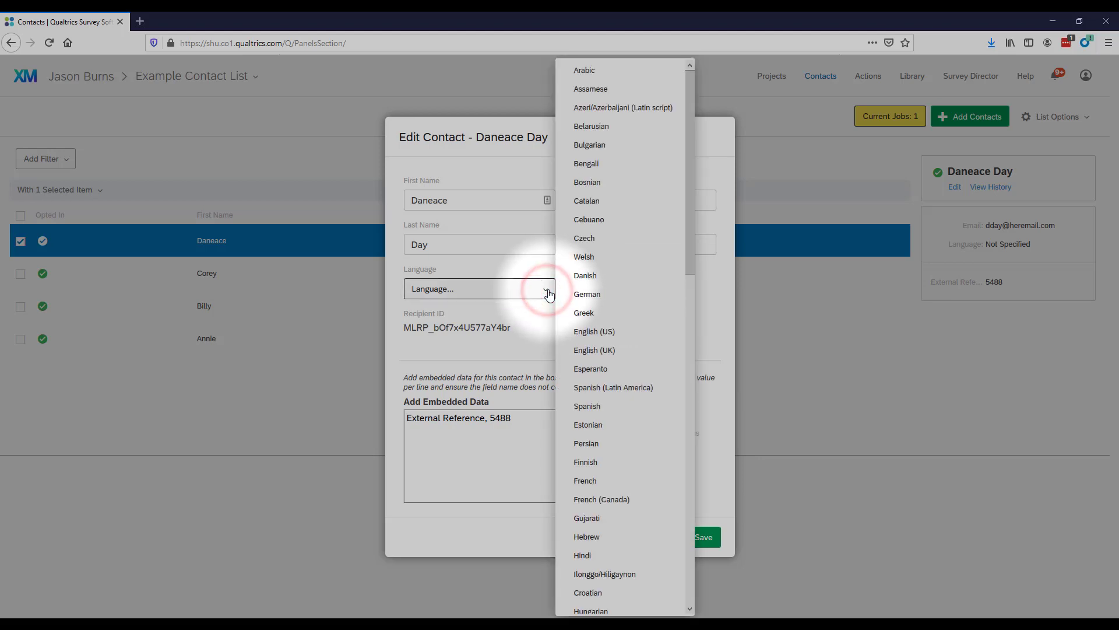
click(541, 322)
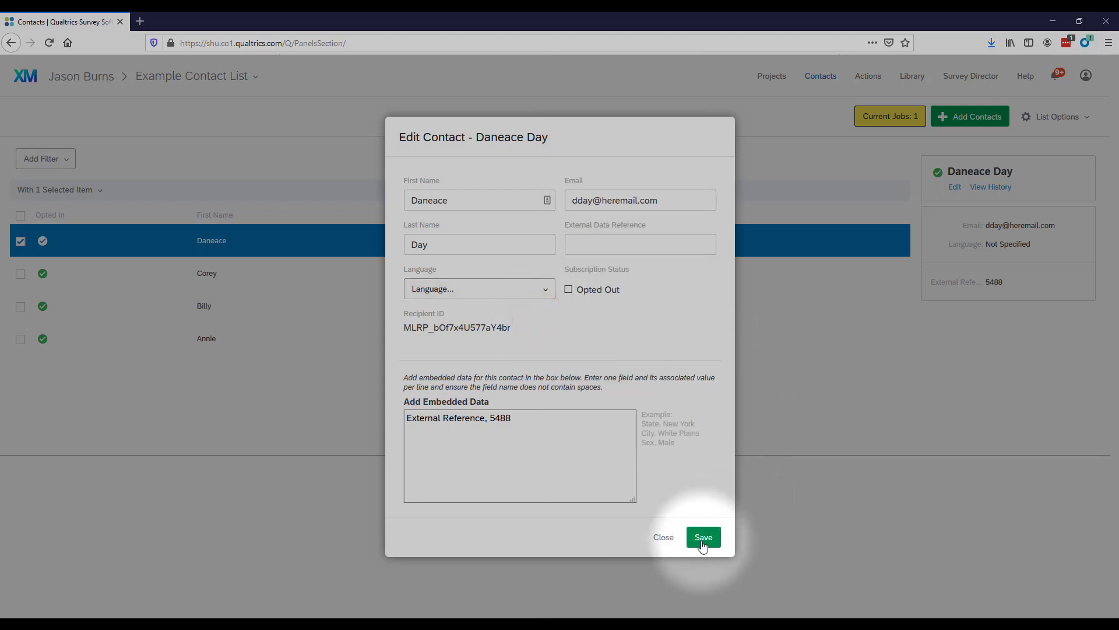
click(660, 537)
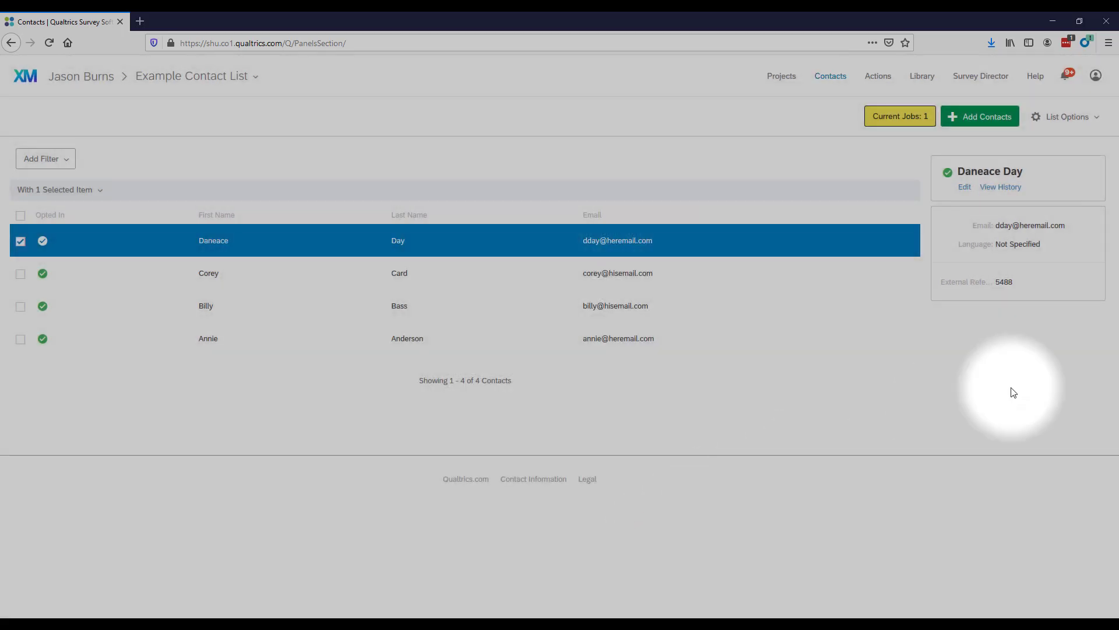